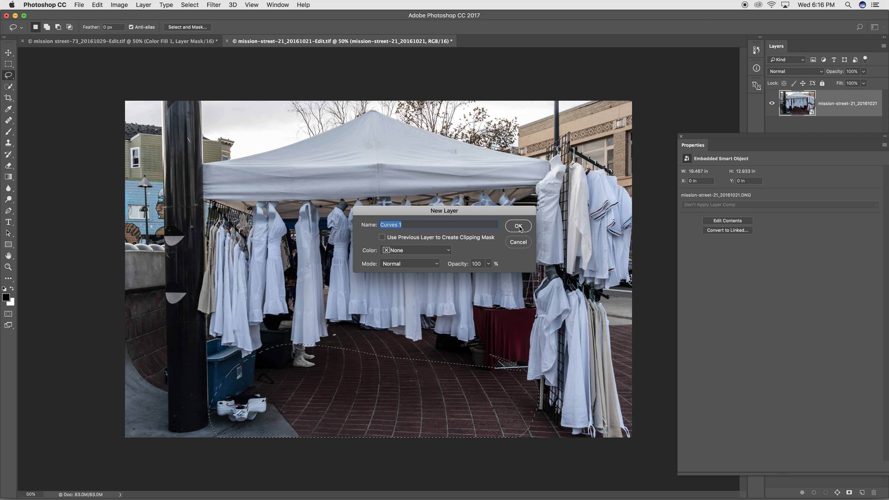
- Create a darkening Curves layer from the selected brick pavement and feather its mask to 43.9 px
{"action": "left_click", "coordinate": [518, 227]}
{"action": "left_click_drag", "start_coordinate": [766, 269], "coordinate": [772, 279]}
{"action": "left_click", "coordinate": [698, 159]}
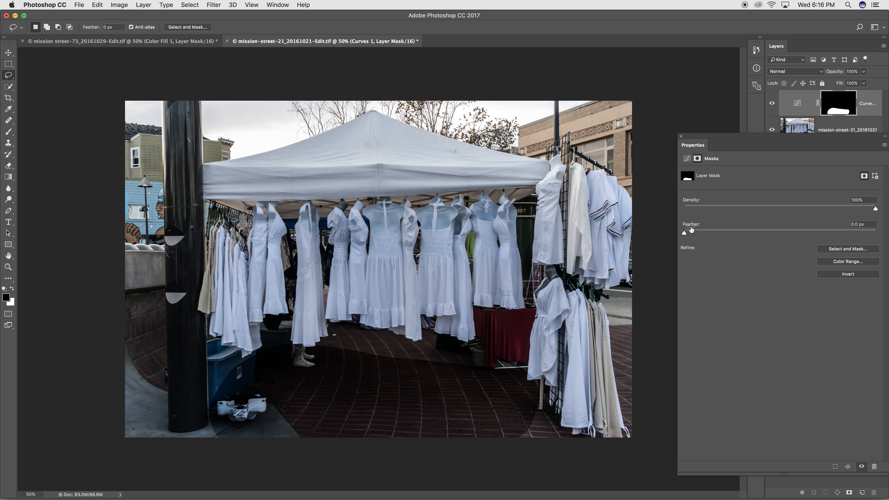
{"action": "left_click_drag", "start_coordinate": [687, 234], "coordinate": [783, 232]}
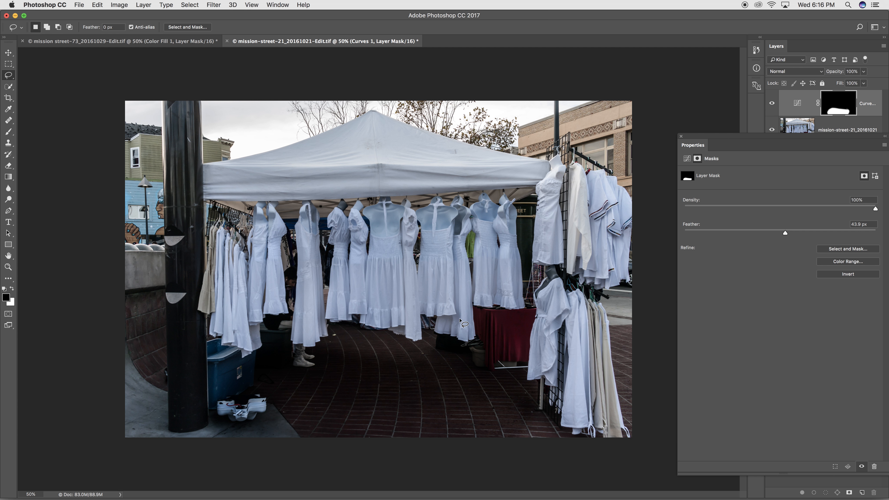
- Lasso a loose area around the hanging dresses and add a Curves adjustment layer from that selection
{"action": "mouse_move", "coordinate": [473, 201]}
{"action": "left_mouse_down"}
{"action": "mouse_move", "coordinate": [299, 189]}
{"action": "mouse_move", "coordinate": [243, 203]}
{"action": "mouse_move", "coordinate": [200, 324]}
{"action": "mouse_move", "coordinate": [300, 365]}
{"action": "mouse_move", "coordinate": [501, 329]}
{"action": "mouse_move", "coordinate": [504, 233]}
{"action": "mouse_move", "coordinate": [455, 200]}
{"action": "left_mouse_up"}
{"action": "left_click", "coordinate": [147, 4]}
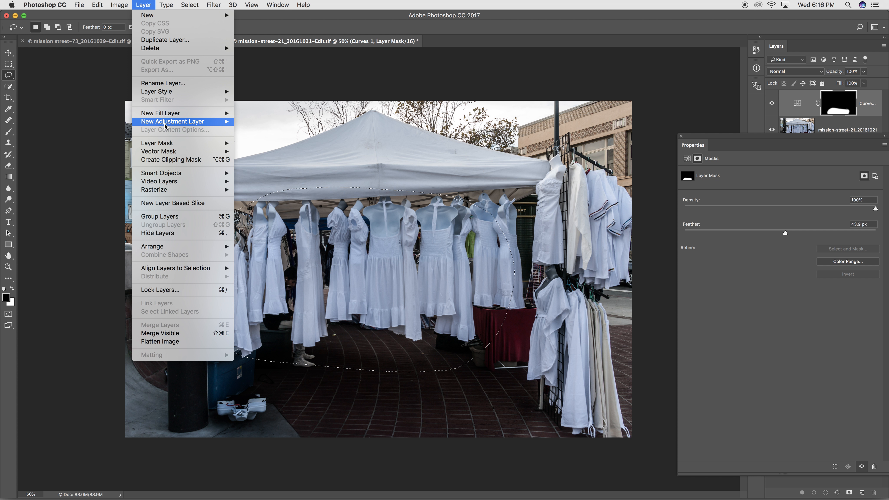
{"action": "mouse_move", "coordinate": [166, 126]}
{"action": "left_click", "coordinate": [257, 137]}
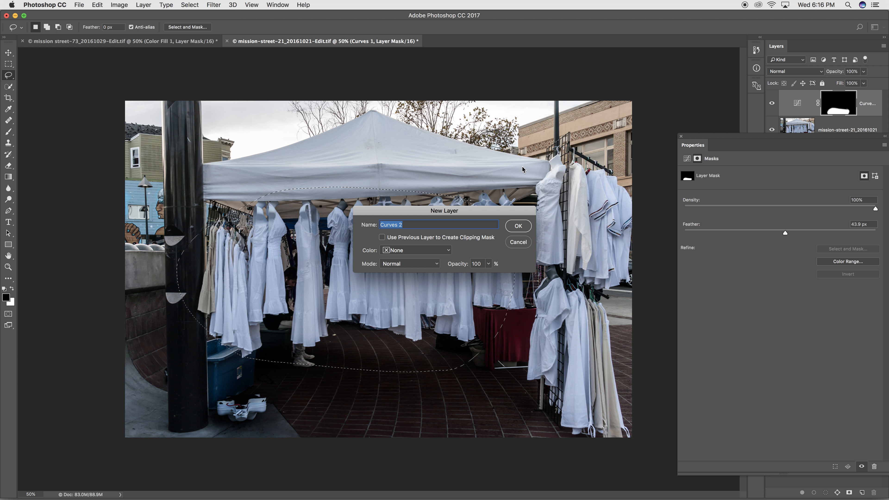
{"action": "left_click", "coordinate": [517, 225]}
- Shape the dresses' curve with a low shadow point, a raised highlight point and a midtone point at input 106, output 124
{"action": "left_click_drag", "start_coordinate": [777, 258], "coordinate": [776, 250]}
{"action": "left_click_drag", "start_coordinate": [748, 281], "coordinate": [748, 287]}
{"action": "left_click_drag", "start_coordinate": [810, 216], "coordinate": [808, 211]}
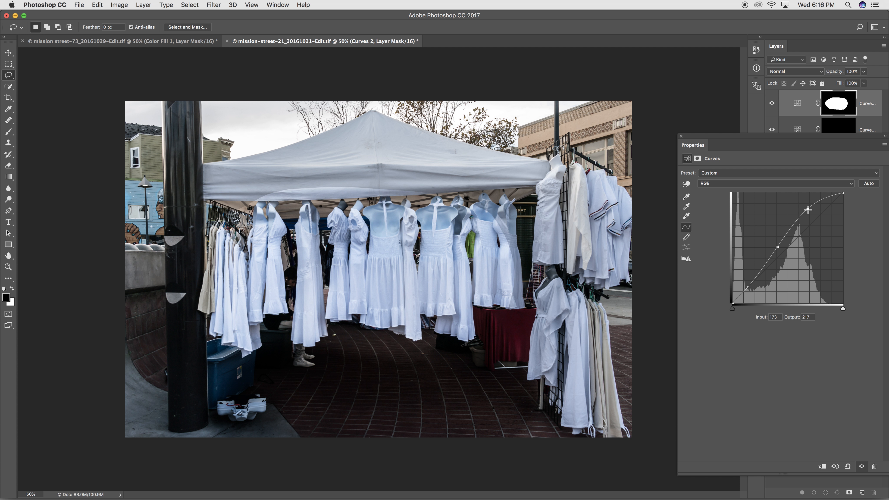
{"action": "left_click_drag", "start_coordinate": [777, 247], "coordinate": [778, 250]}
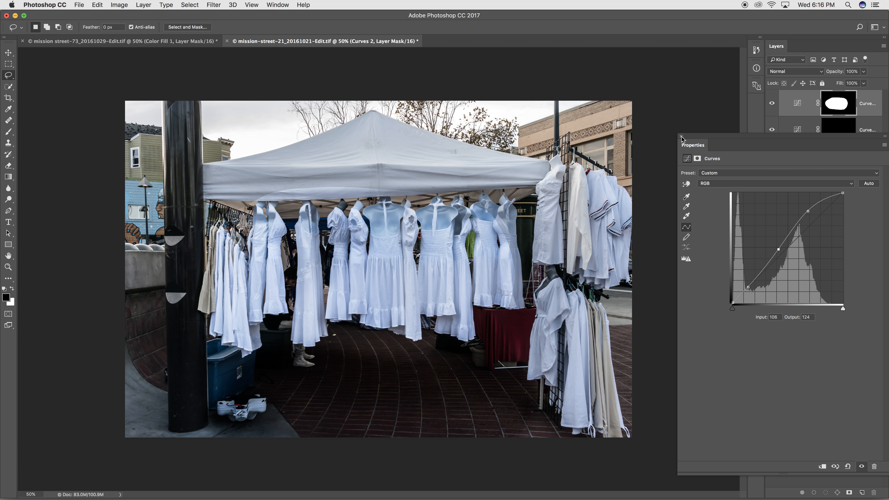
- Feather the dresses layer's mask to 6.2 px and compare the image with the pavement Curves layer hidden and shown
{"action": "left_click", "coordinate": [696, 159]}
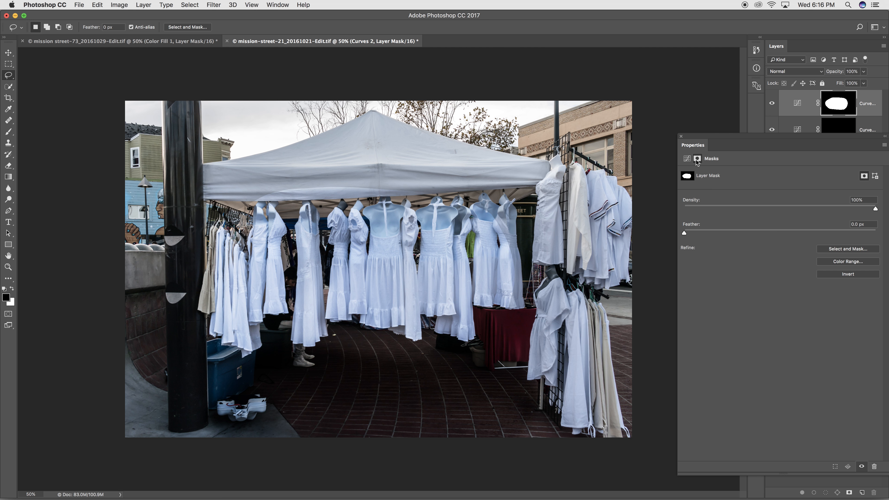
{"action": "left_click_drag", "start_coordinate": [685, 231], "coordinate": [741, 232]}
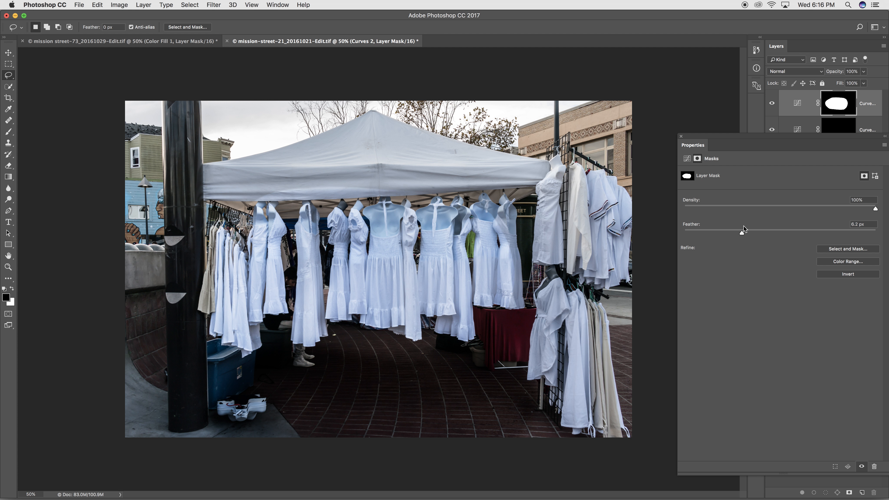
{"action": "left_click", "coordinate": [680, 136]}
{"action": "left_click", "coordinate": [771, 131]}
{"action": "left_click", "coordinate": [771, 132]}
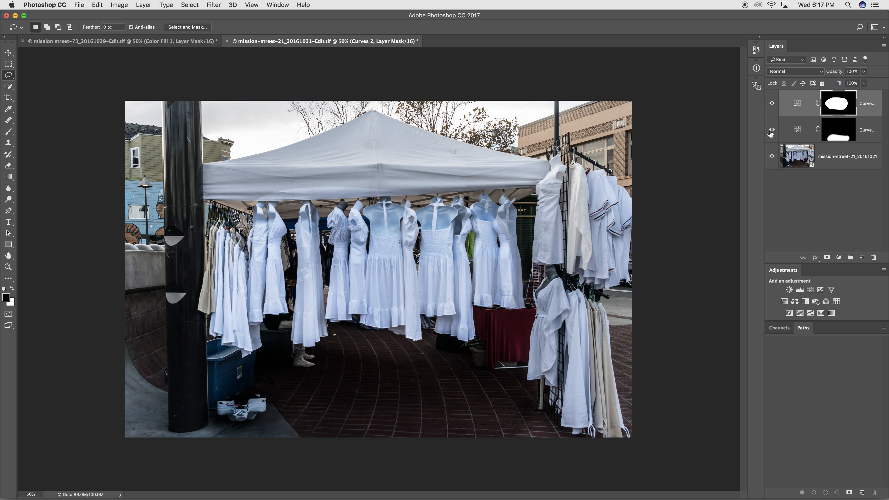
- Rename the pavement Curves layer as dark 1 and the dresses Curves layer as light
{"action": "double_click", "coordinate": [862, 133]}
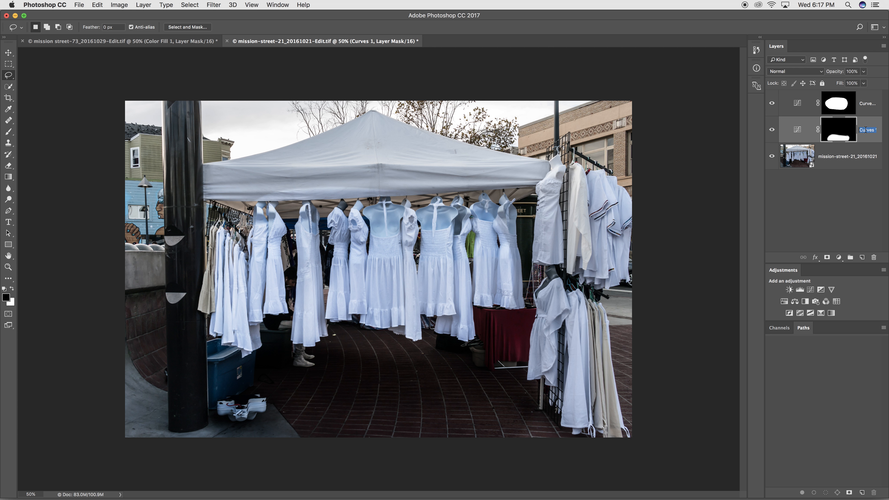
{"action": "type", "text": "dark"}
{"action": "key", "text": "Return"}
{"action": "double_click", "coordinate": [868, 103]}
{"action": "type", "text": "light"}
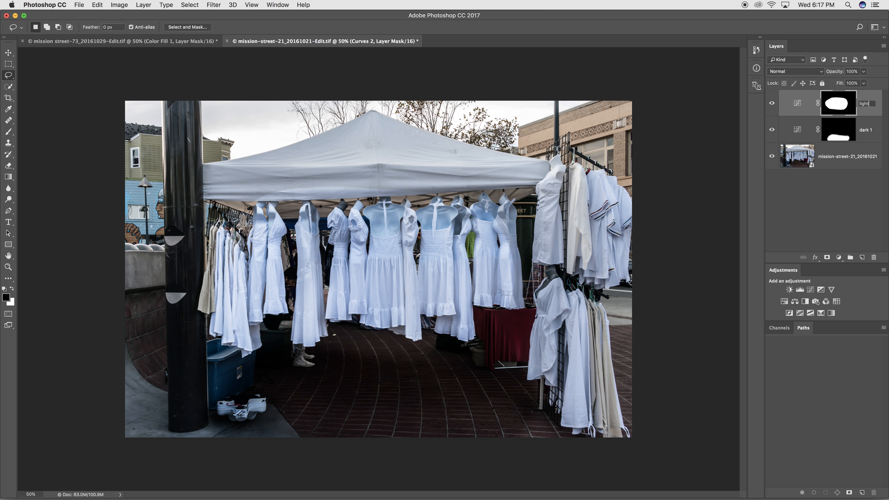
{"action": "key", "text": "Return"}
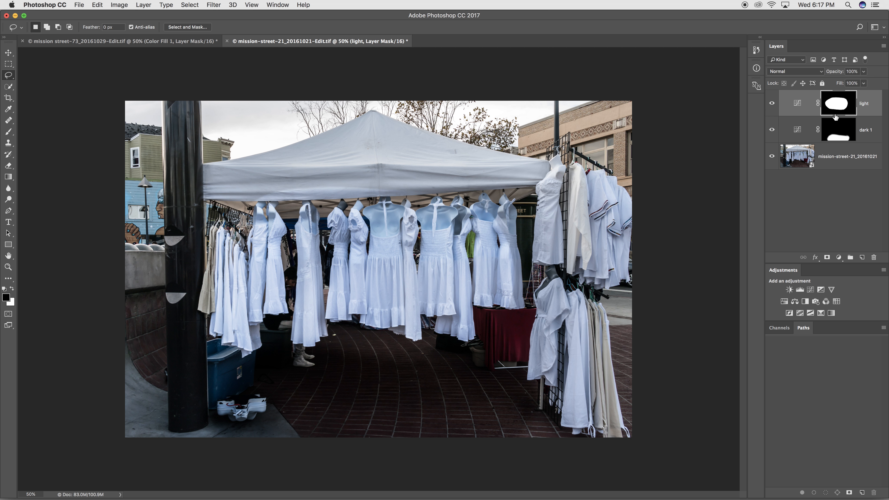
- Paint white around the photo's outer edges on the dark 1 mask with a soft 1100 px brush
{"action": "left_click", "coordinate": [836, 134]}
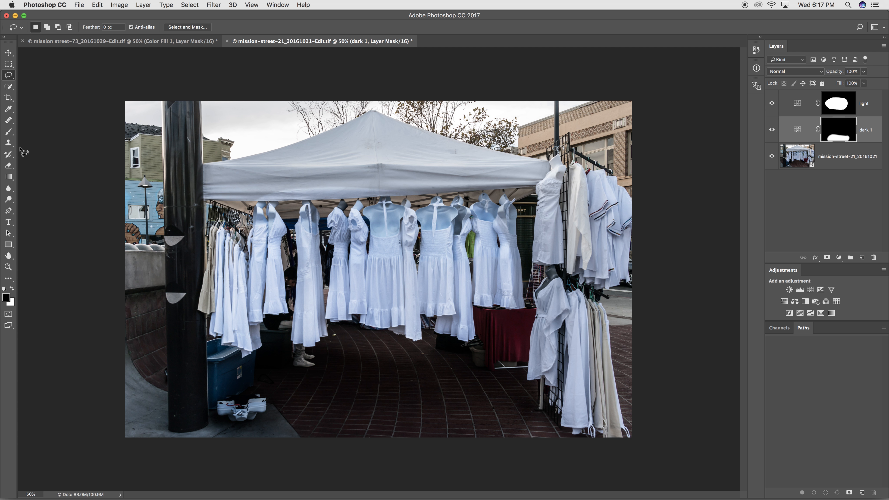
{"action": "left_click", "coordinate": [9, 131]}
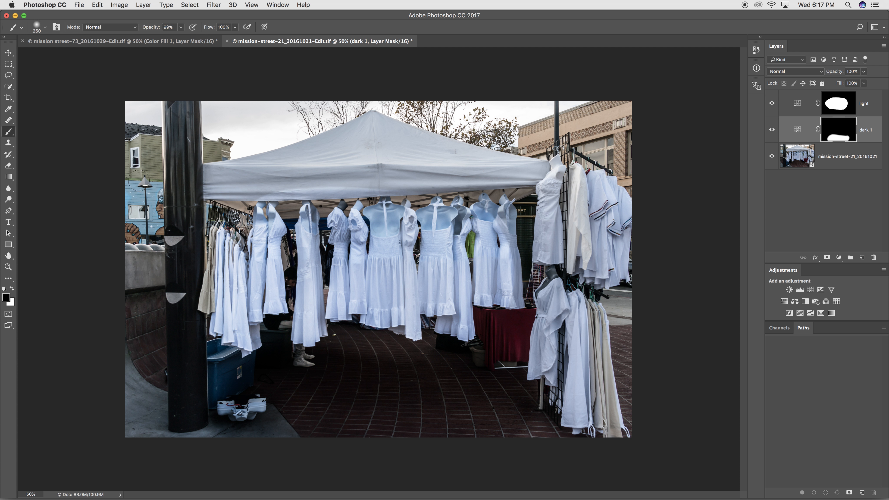
{"action": "key", "text": "bracketright"}
{"action": "key", "text": "bracketright"}
{"action": "key", "text": "bracketright"}
{"action": "key", "text": "bracketright"}
{"action": "key", "text": "x"}
{"action": "mouse_move", "coordinate": [588, 140]}
{"action": "left_mouse_down"}
{"action": "mouse_move", "coordinate": [580, 371]}
{"action": "mouse_move", "coordinate": [608, 197]}
{"action": "mouse_move", "coordinate": [593, 138]}
{"action": "mouse_move", "coordinate": [488, 81]}
{"action": "mouse_move", "coordinate": [352, 54]}
{"action": "mouse_move", "coordinate": [201, 82]}
{"action": "mouse_move", "coordinate": [122, 135]}
{"action": "mouse_move", "coordinate": [100, 387]}
{"action": "mouse_move", "coordinate": [119, 440]}
{"action": "mouse_move", "coordinate": [216, 456]}
{"action": "mouse_move", "coordinate": [418, 464]}
{"action": "mouse_move", "coordinate": [540, 443]}
{"action": "mouse_move", "coordinate": [612, 376]}
{"action": "mouse_move", "coordinate": [630, 302]}
{"action": "mouse_move", "coordinate": [623, 196]}
{"action": "mouse_move", "coordinate": [565, 110]}
{"action": "mouse_move", "coordinate": [373, 80]}
{"action": "mouse_move", "coordinate": [637, 140]}
{"action": "left_mouse_up"}
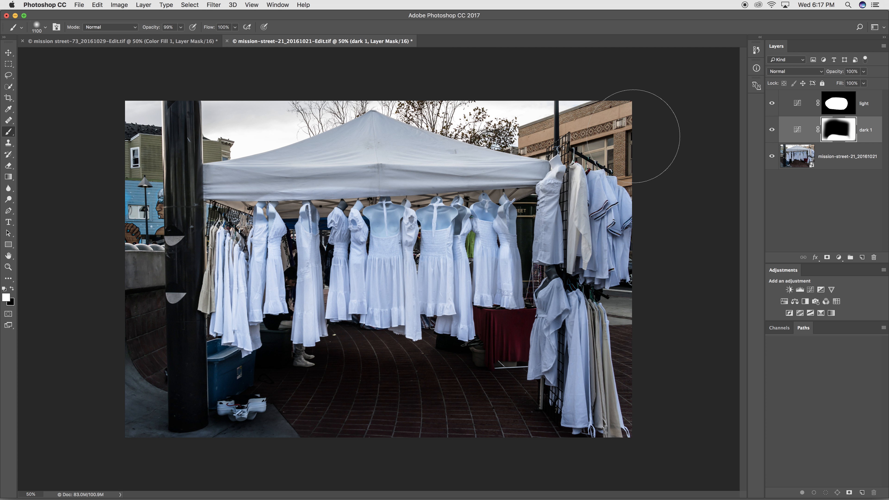
- Paint white over the canopy and dresses on the light mask, and across the pavement on the dark 1 mask
{"action": "left_click", "coordinate": [842, 105]}
{"action": "mouse_move", "coordinate": [397, 159]}
{"action": "left_mouse_down"}
{"action": "mouse_move", "coordinate": [301, 164]}
{"action": "mouse_move", "coordinate": [229, 304]}
{"action": "mouse_move", "coordinate": [525, 325]}
{"action": "mouse_move", "coordinate": [539, 228]}
{"action": "mouse_move", "coordinate": [385, 147]}
{"action": "mouse_move", "coordinate": [496, 207]}
{"action": "mouse_move", "coordinate": [485, 347]}
{"action": "mouse_move", "coordinate": [280, 299]}
{"action": "left_mouse_up"}
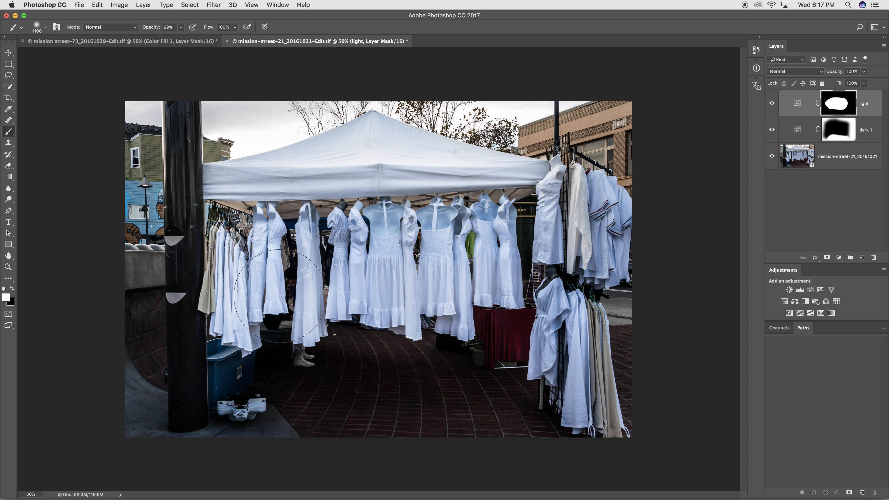
{"action": "left_click", "coordinate": [826, 136]}
{"action": "mouse_move", "coordinate": [277, 350]}
{"action": "left_mouse_down"}
{"action": "mouse_move", "coordinate": [441, 377]}
{"action": "mouse_move", "coordinate": [497, 346]}
{"action": "mouse_move", "coordinate": [504, 354]}
{"action": "left_mouse_up"}
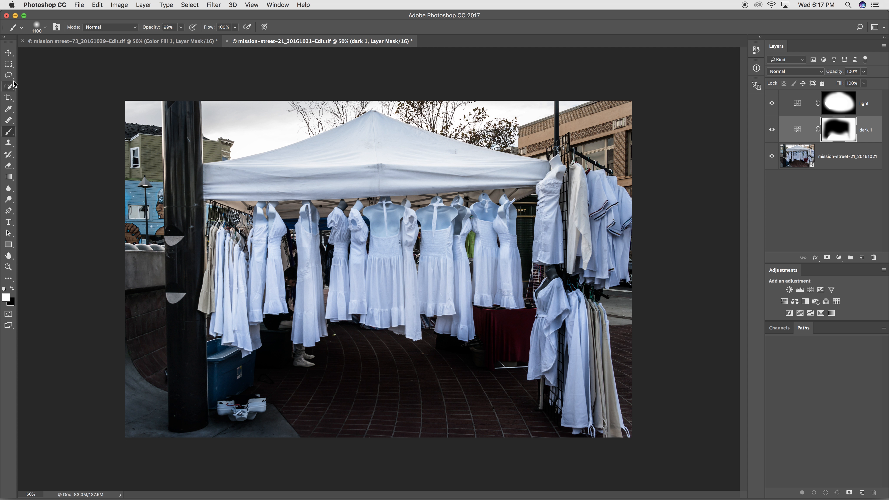
- Outline the white tent canopy with the Polygonal Lasso tool, from its peak around its lower corners
{"action": "left_click", "coordinate": [8, 75]}
{"action": "left_click", "coordinate": [42, 82]}
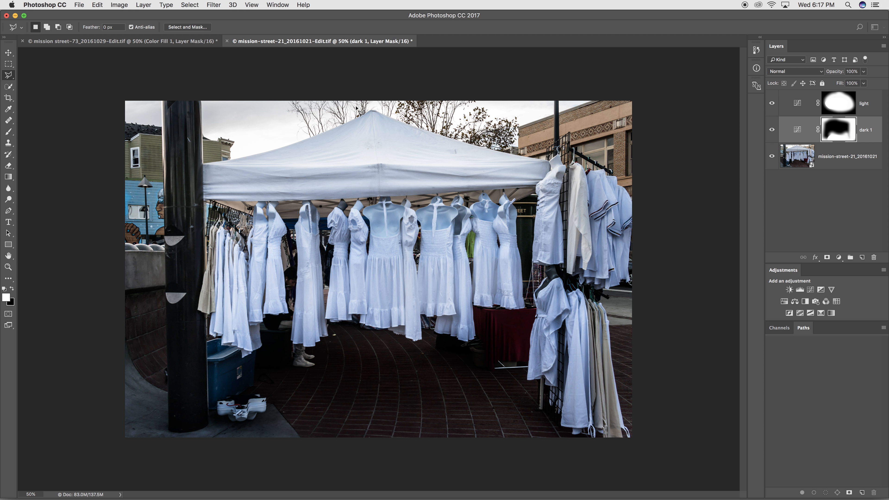
{"action": "left_click", "coordinate": [371, 110]}
{"action": "left_click", "coordinate": [203, 168]}
{"action": "left_click", "coordinate": [203, 198]}
{"action": "left_click", "coordinate": [541, 185]}
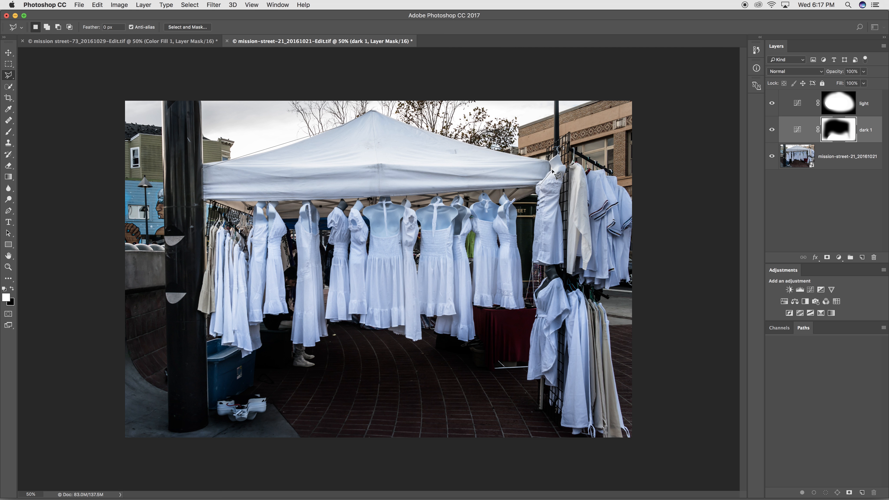
{"action": "left_click", "coordinate": [552, 162]}
{"action": "double_click", "coordinate": [375, 112]}
- Add a Curves layer from the canopy selection with a lowered shadow point and an upper point at input 168, output 163
{"action": "left_click", "coordinate": [151, 5]}
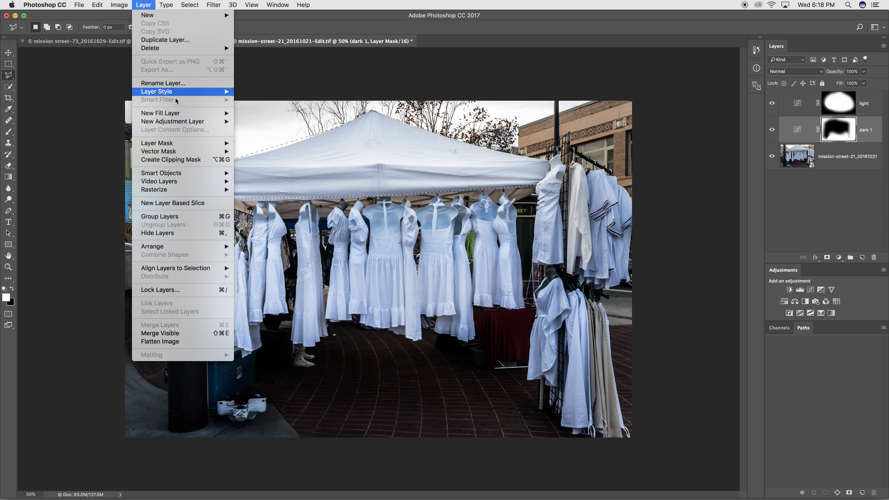
{"action": "mouse_move", "coordinate": [183, 122]}
{"action": "left_click", "coordinate": [300, 138]}
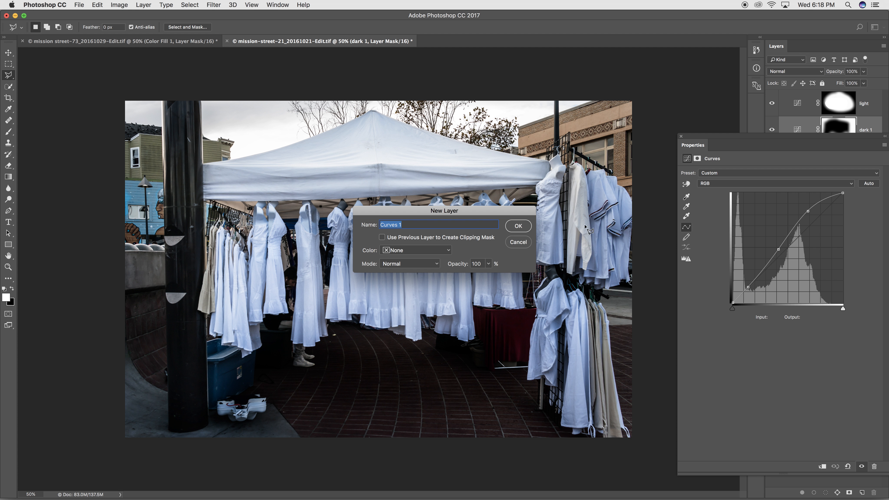
{"action": "key", "text": "Return"}
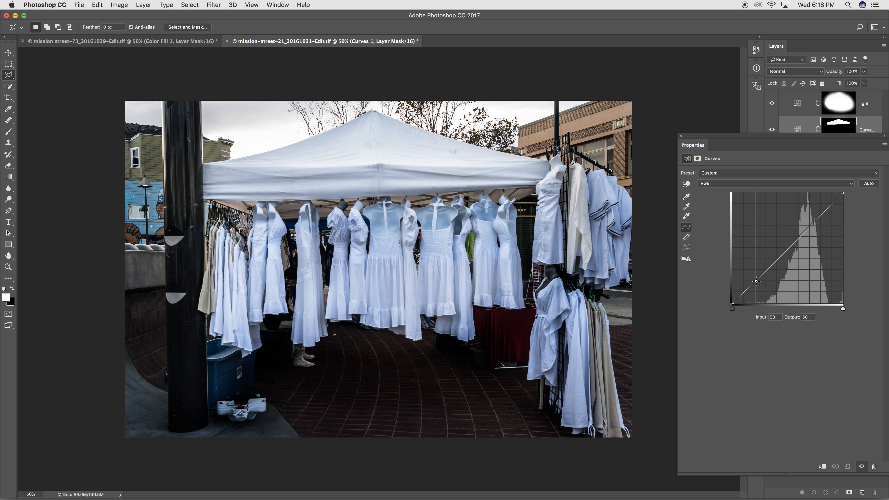
{"action": "left_click_drag", "start_coordinate": [755, 281], "coordinate": [763, 285]}
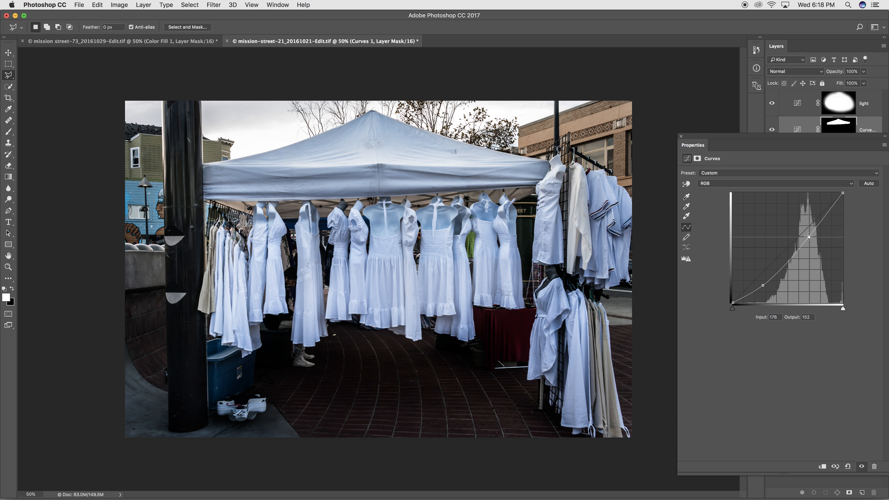
{"action": "left_click_drag", "start_coordinate": [808, 238], "coordinate": [806, 232]}
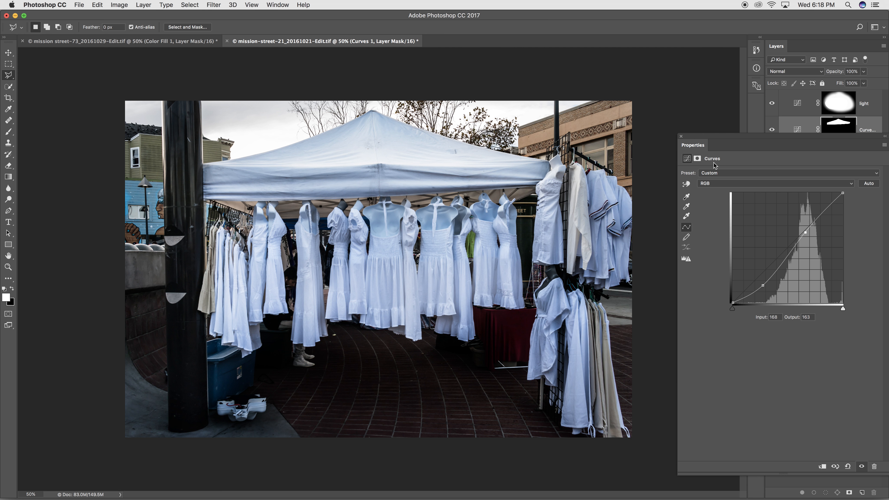
{"action": "left_click", "coordinate": [681, 137]}
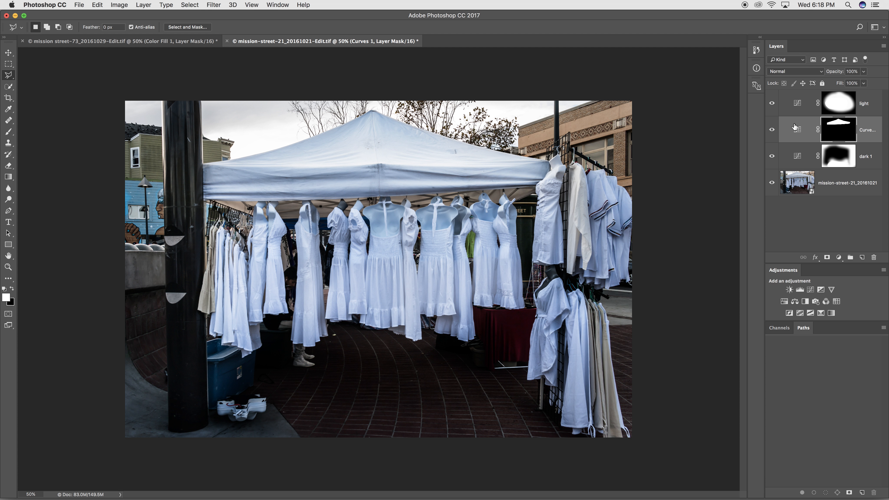
- Refine the light layer's mask in Select and Mask by adjusting its feather
{"action": "left_click", "coordinate": [843, 106]}
{"action": "key", "text": "super+alt+r"}
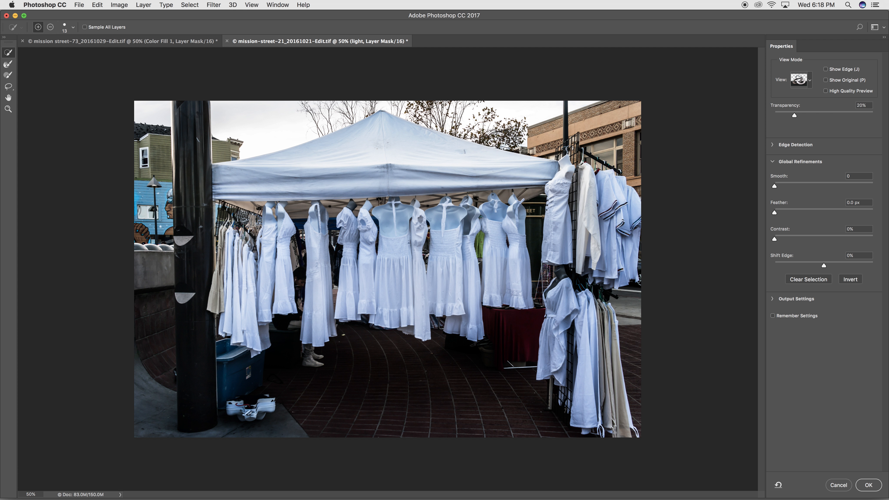
{"action": "left_click_drag", "start_coordinate": [775, 213], "coordinate": [775, 213]}
{"action": "left_click", "coordinate": [868, 485]}
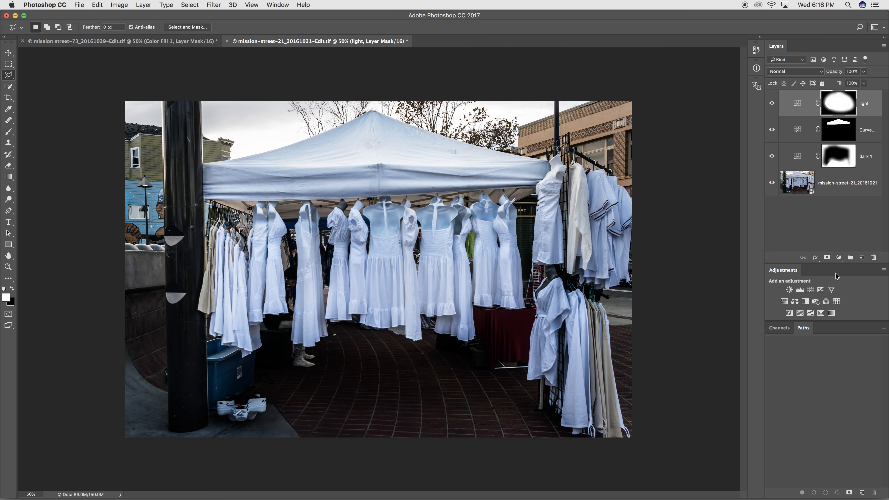
- Feather the canopy Curves layer's mask in Select and Mask to soften its edge
{"action": "left_click", "coordinate": [841, 130]}
{"action": "key", "text": "super+alt+r"}
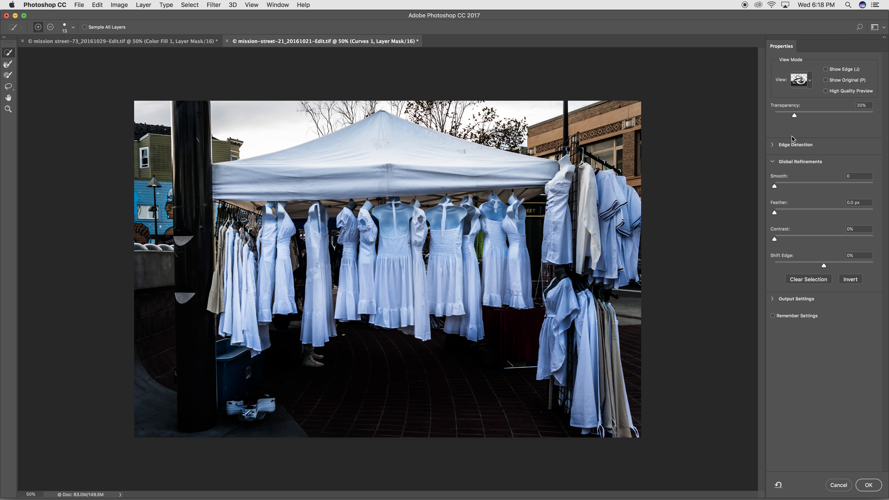
{"action": "left_click_drag", "start_coordinate": [776, 212], "coordinate": [812, 213]}
{"action": "left_click", "coordinate": [870, 489]}
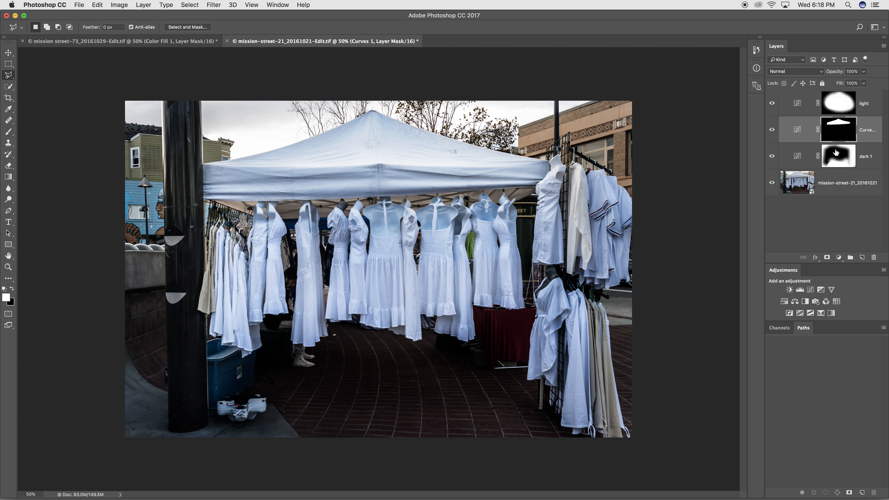
- Feather the dark 1 layer's mask in Select and Mask
{"action": "left_click", "coordinate": [836, 152]}
{"action": "key", "text": "super+alt+r"}
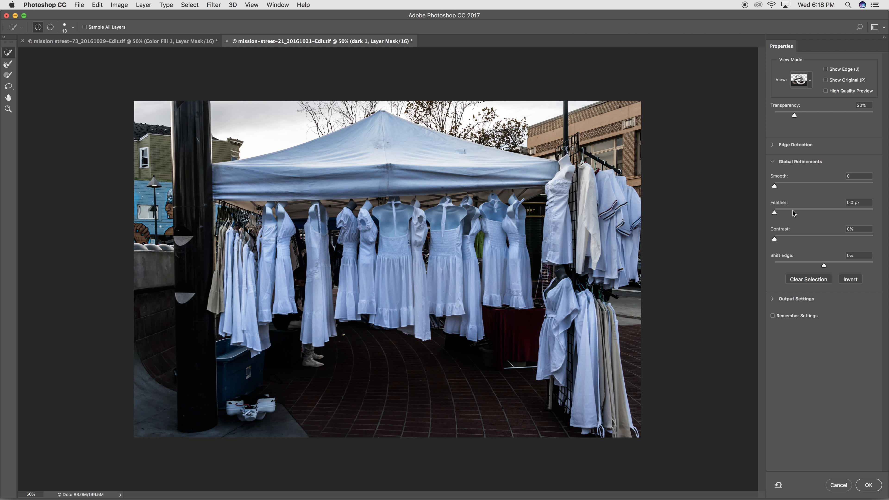
{"action": "left_click_drag", "start_coordinate": [793, 211], "coordinate": [800, 213]}
{"action": "left_click", "coordinate": [867, 485]}
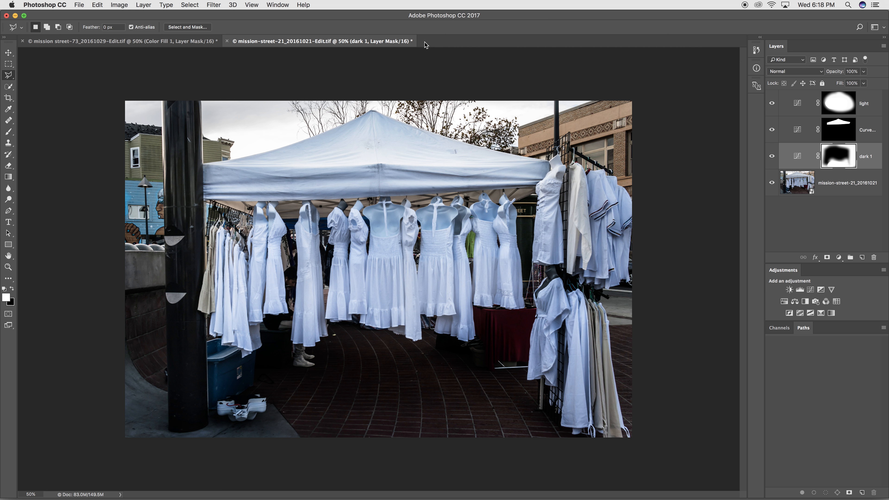
- View the photo at 100% and examine the canopy and dresses for the adjustment transitions
{"action": "left_click", "coordinate": [251, 5]}
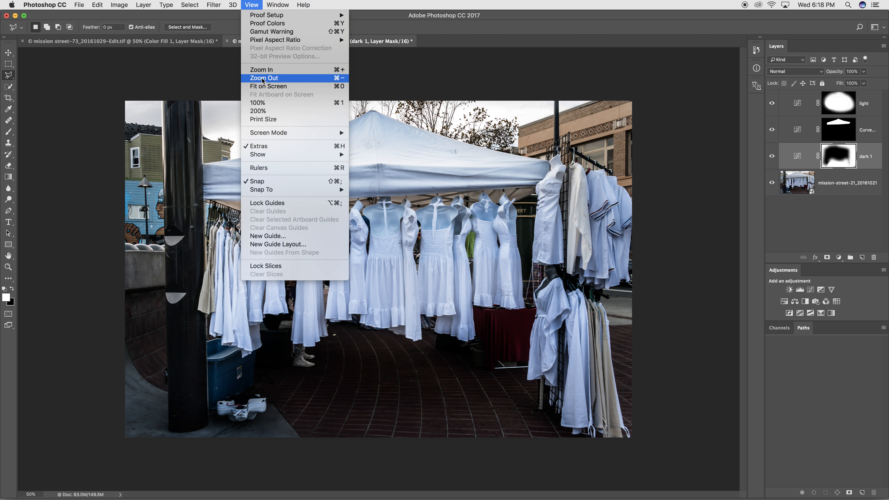
{"action": "left_click", "coordinate": [276, 102]}
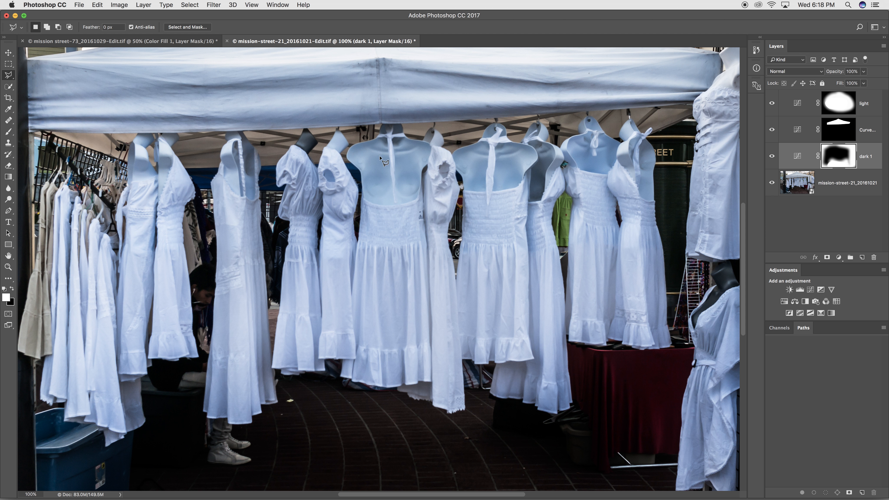
{"action": "scroll", "coordinate": [416, 180], "scroll_direction": "up", "scroll_amount": 8}
{"action": "scroll", "coordinate": [417, 181], "scroll_direction": "left", "scroll_amount": 4}
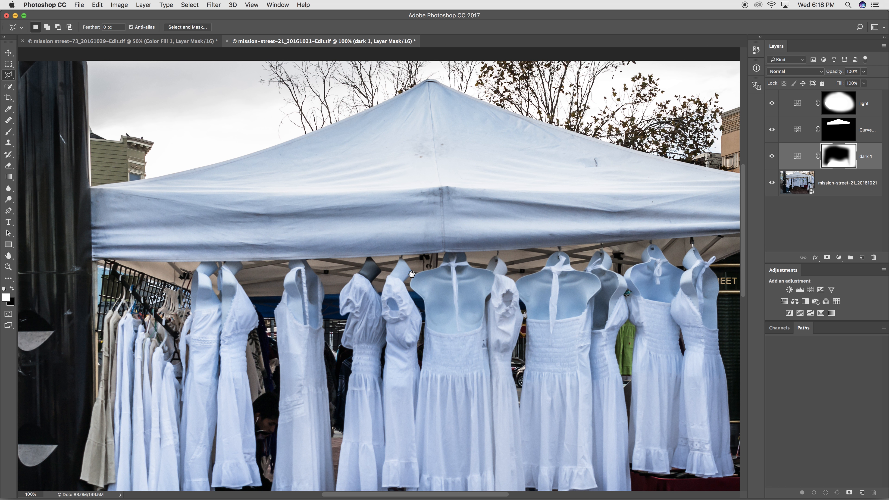
{"action": "scroll", "coordinate": [639, 252], "scroll_direction": "down", "scroll_amount": 8}
{"action": "scroll", "coordinate": [639, 252], "scroll_direction": "right", "scroll_amount": 4}
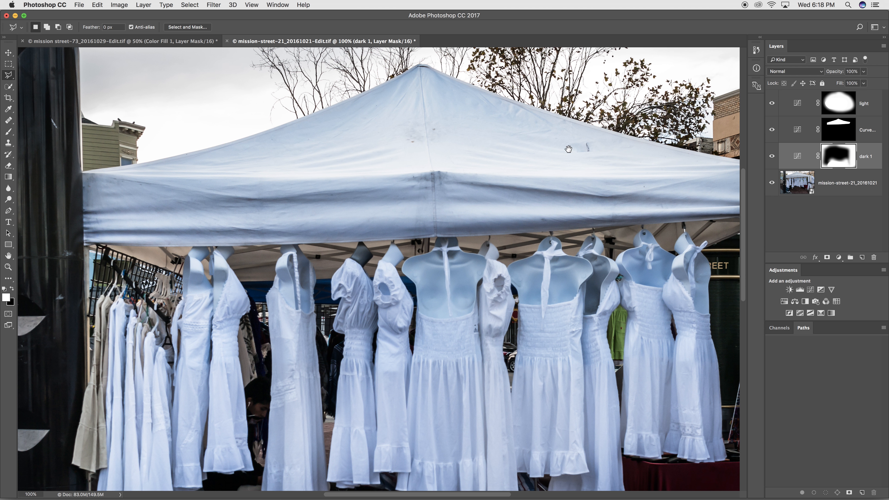
- Add a Black & White adjustment layer directly above the original photo layer
{"action": "key", "text": "super+minus"}
{"action": "key", "text": "super+minus"}
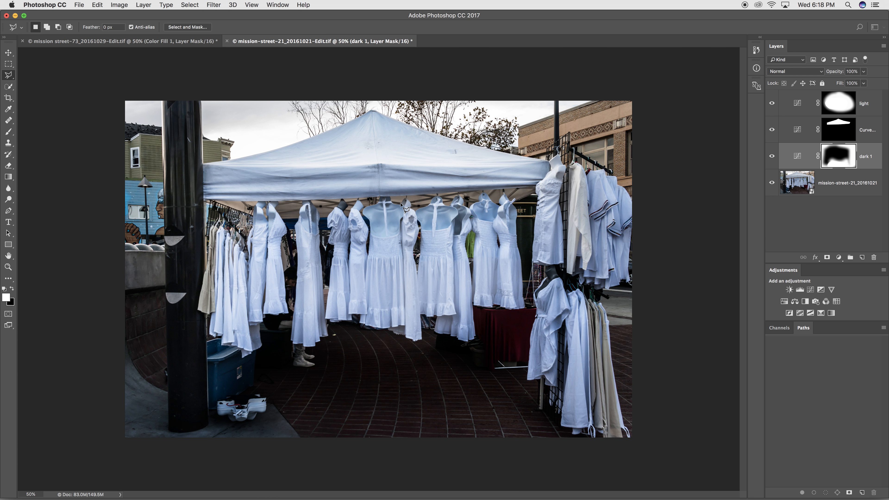
{"action": "left_click", "coordinate": [793, 189]}
{"action": "left_click", "coordinate": [838, 257]}
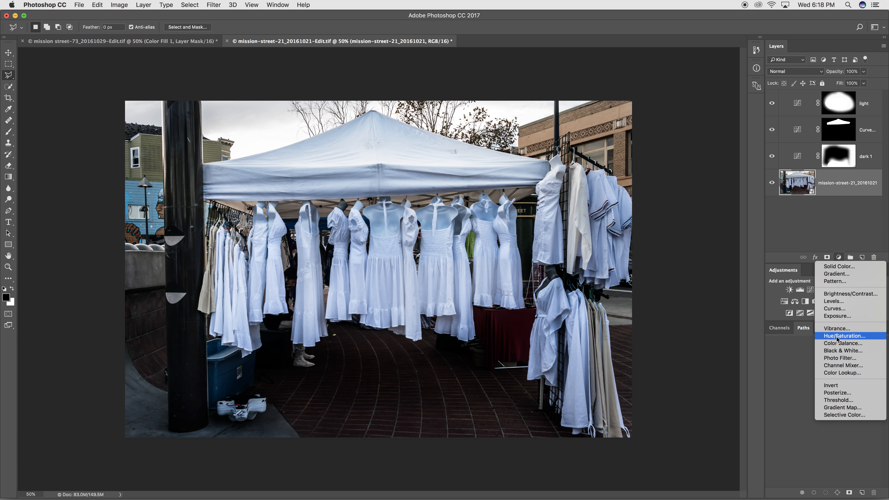
{"action": "left_click", "coordinate": [851, 352]}
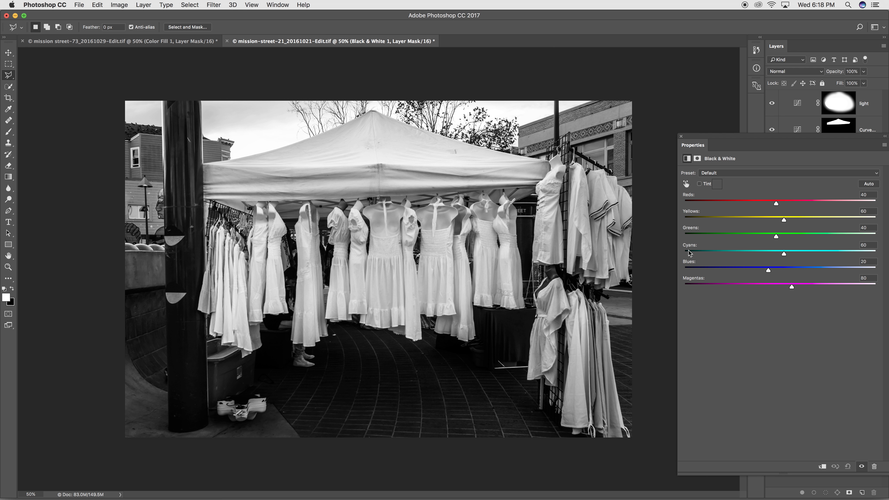
- Set the Black & White mix to Reds 84, Cyans -1 and Magentas 25
{"action": "mouse_move", "coordinate": [776, 206]}
{"action": "left_mouse_down"}
{"action": "mouse_move", "coordinate": [734, 206]}
{"action": "mouse_move", "coordinate": [826, 206]}
{"action": "mouse_move", "coordinate": [738, 206]}
{"action": "mouse_move", "coordinate": [826, 209]}
{"action": "mouse_move", "coordinate": [792, 206]}
{"action": "left_mouse_up"}
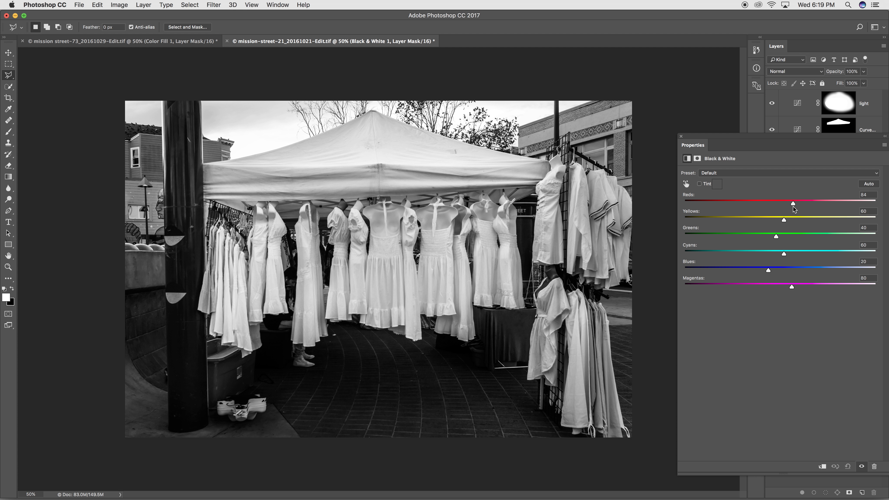
{"action": "left_click_drag", "start_coordinate": [783, 255], "coordinate": [760, 254]}
{"action": "left_click_drag", "start_coordinate": [790, 289], "coordinate": [770, 287]}
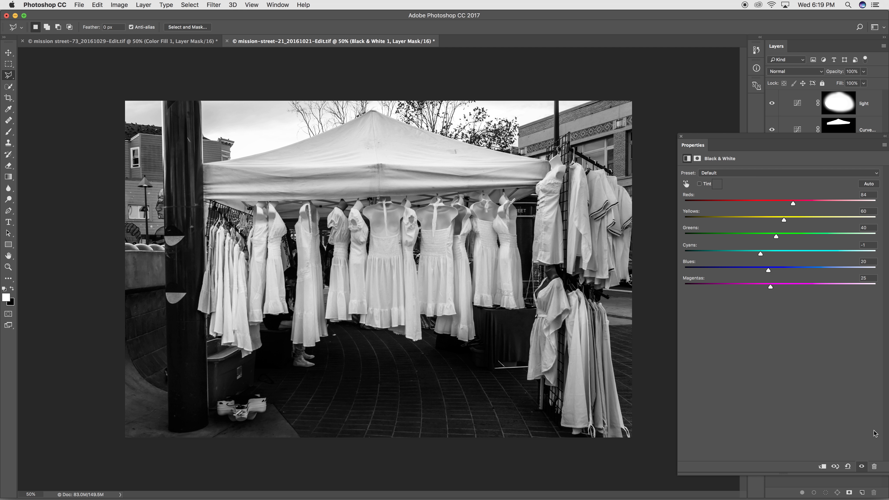
{"action": "left_click", "coordinate": [681, 137]}
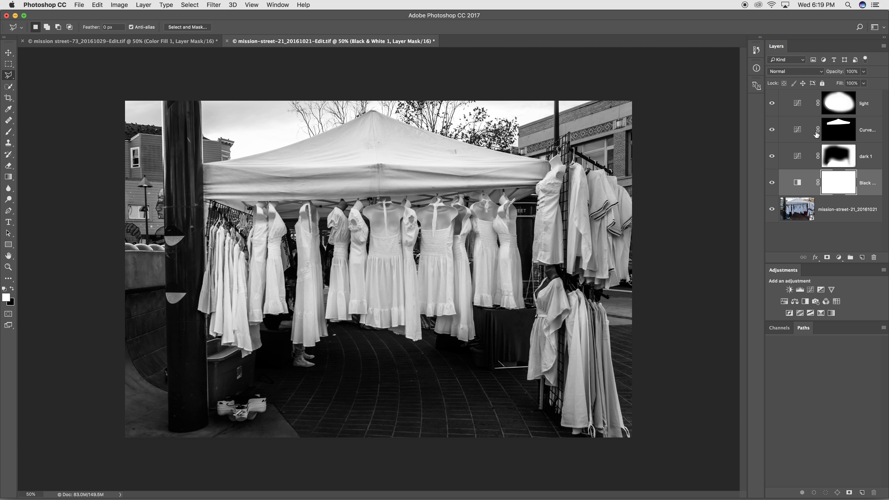
- Readjust the Black & White layer's mix to Yellows 103, Cyans 131, Blues 92 and Magentas -43
{"action": "left_click", "coordinate": [846, 99]}
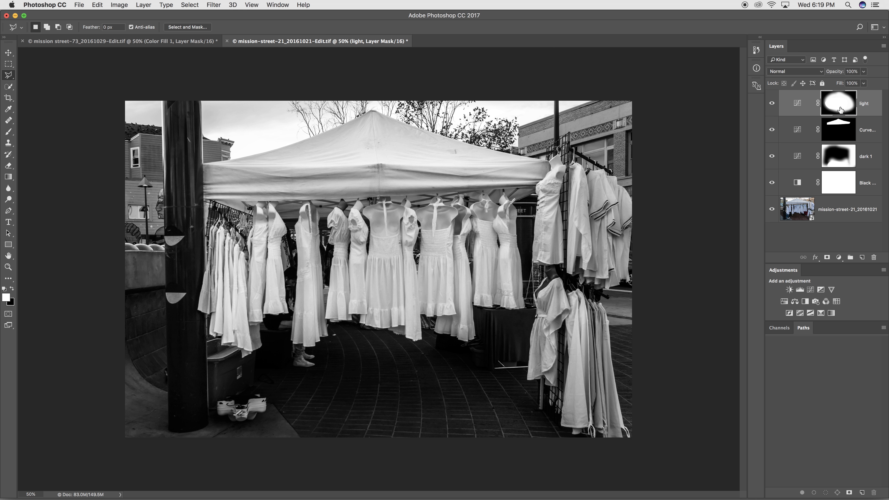
{"action": "double_click", "coordinate": [797, 180]}
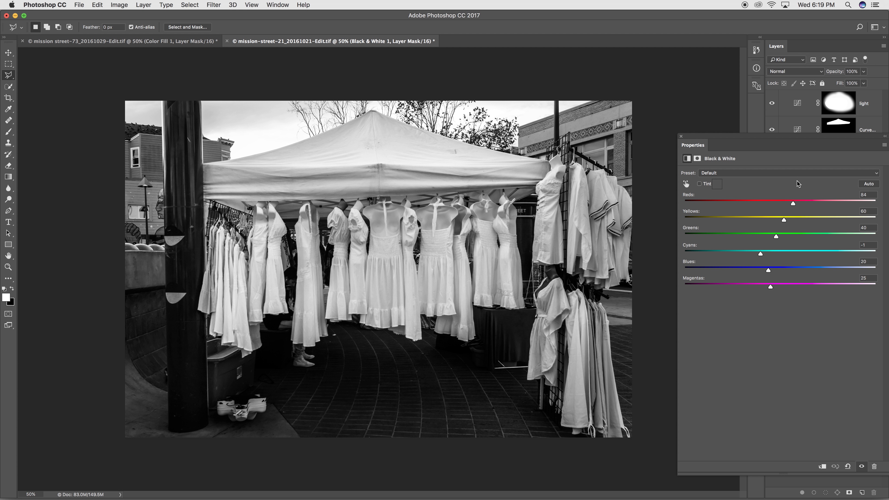
{"action": "left_click_drag", "start_coordinate": [782, 220], "coordinate": [801, 221]}
{"action": "left_click_drag", "start_coordinate": [761, 253], "coordinate": [795, 269]}
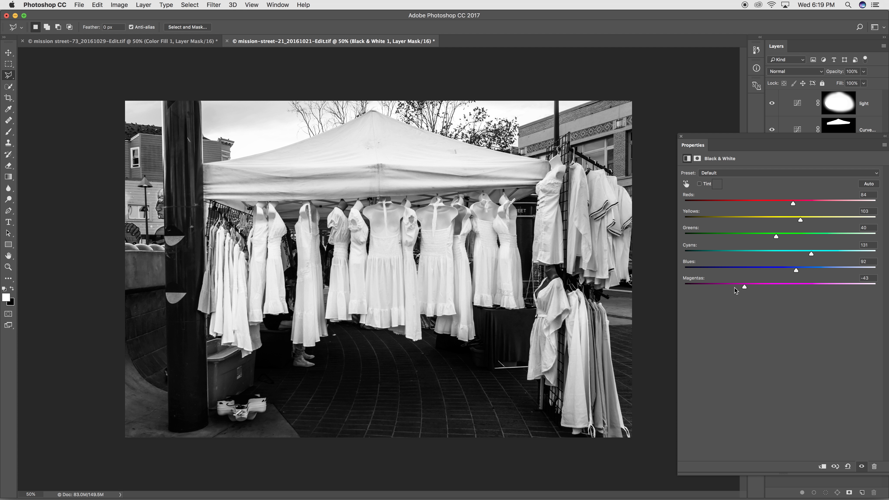
{"action": "left_click", "coordinate": [680, 136]}
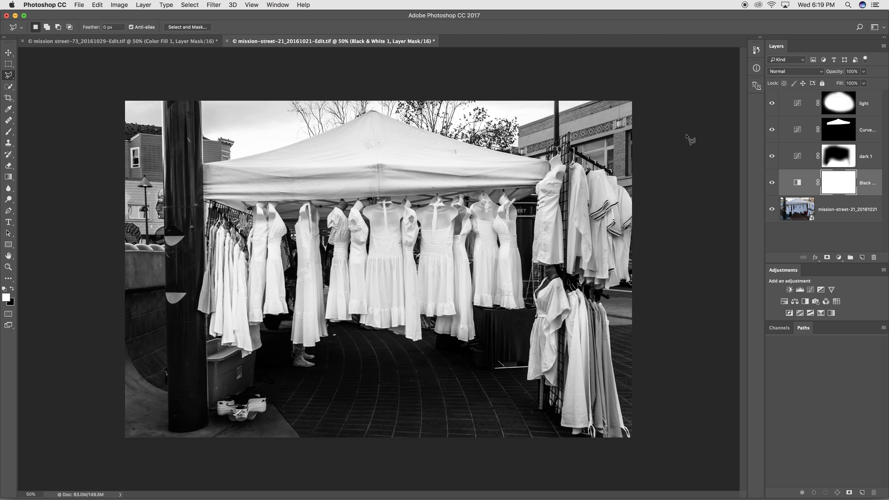
- Add a new Curves adjustment layer with the default name and options above the light layer
{"action": "left_click", "coordinate": [800, 101]}
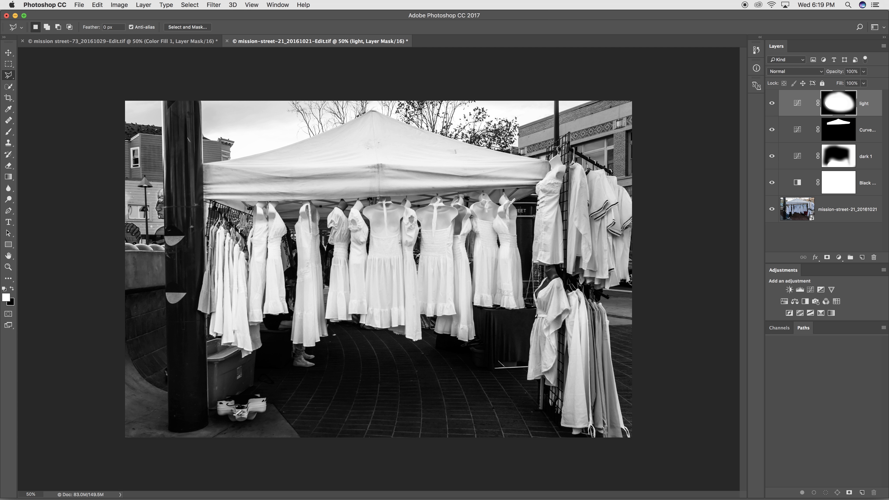
{"action": "left_click", "coordinate": [150, 7]}
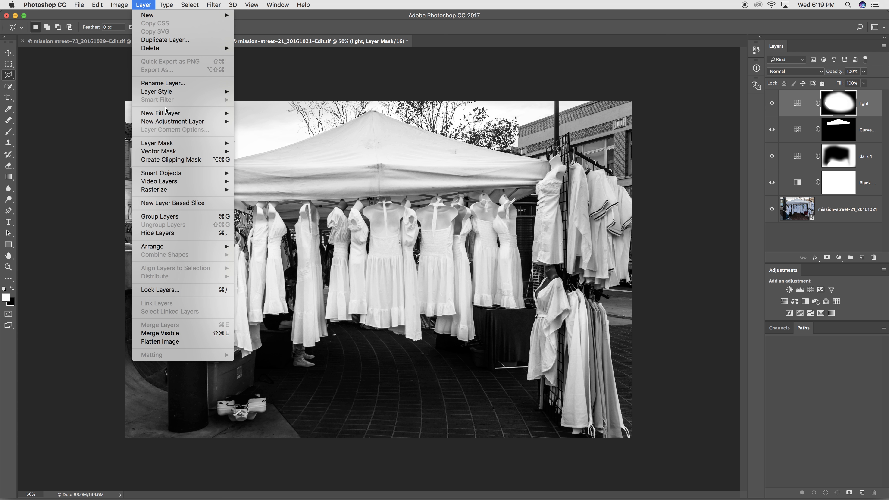
{"action": "mouse_move", "coordinate": [196, 121]}
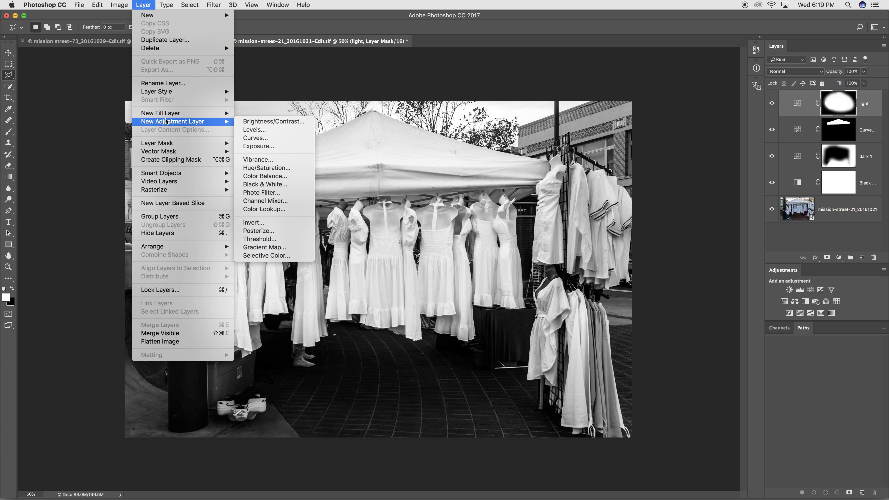
{"action": "left_click", "coordinate": [275, 133]}
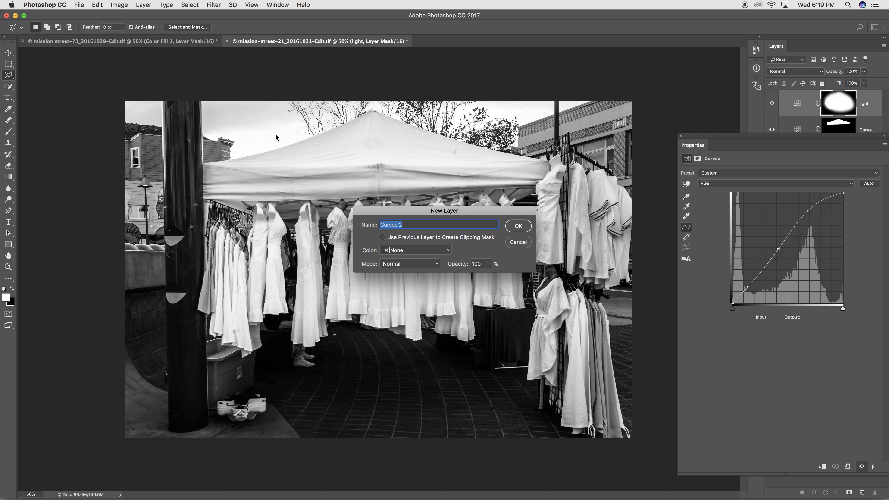
{"action": "left_click", "coordinate": [525, 226]}
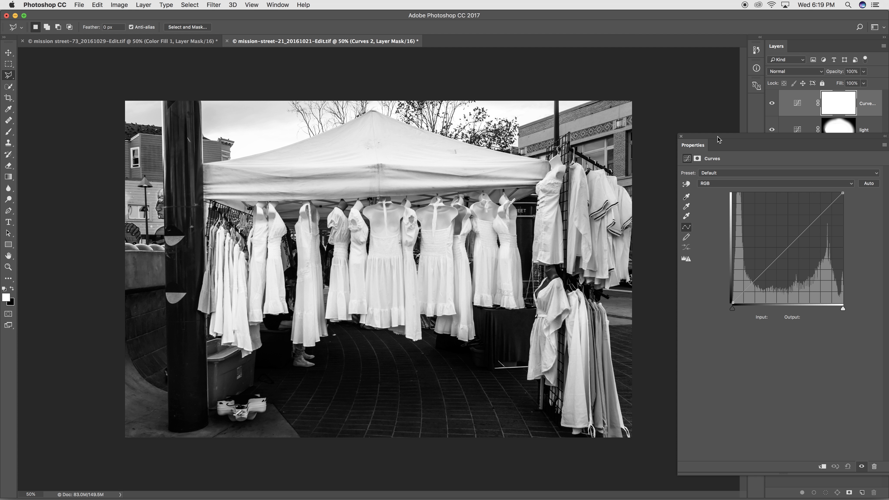
{"action": "left_click_drag", "start_coordinate": [718, 139], "coordinate": [624, 102]}
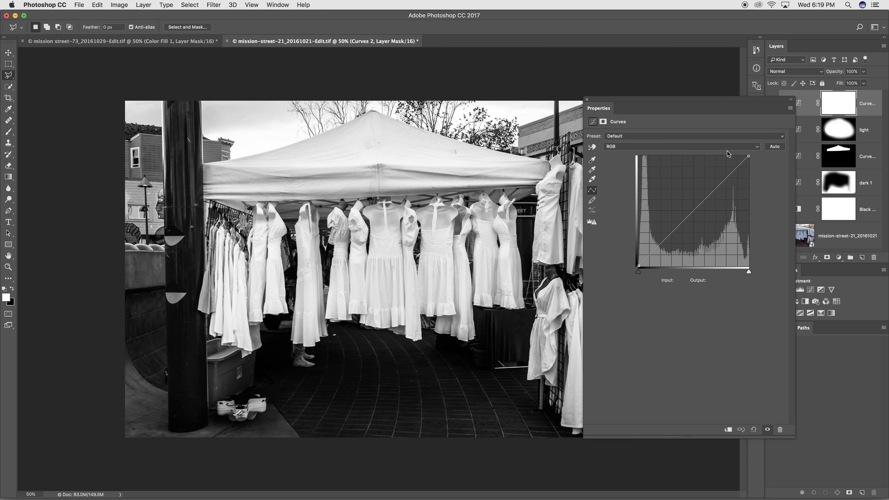
- Try a red tint by raising the red channel's curve in the highlights and at input 157 to output 167
{"action": "left_click", "coordinate": [720, 147]}
{"action": "left_click", "coordinate": [718, 153]}
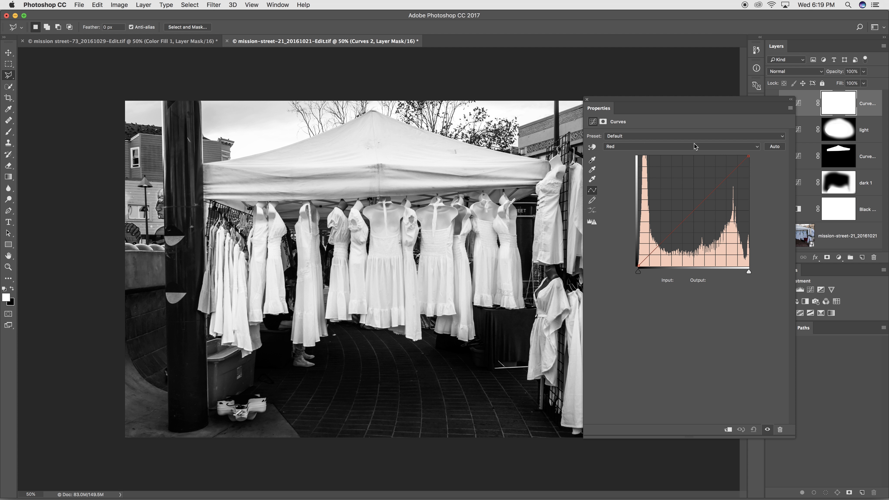
{"action": "left_click", "coordinate": [680, 149]}
{"action": "left_click", "coordinate": [680, 141]}
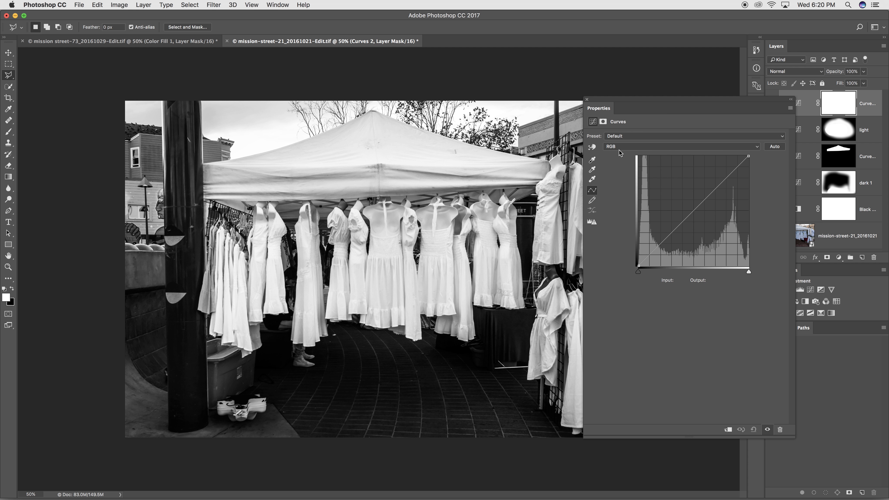
{"action": "left_click", "coordinate": [665, 148]}
{"action": "left_click", "coordinate": [665, 153]}
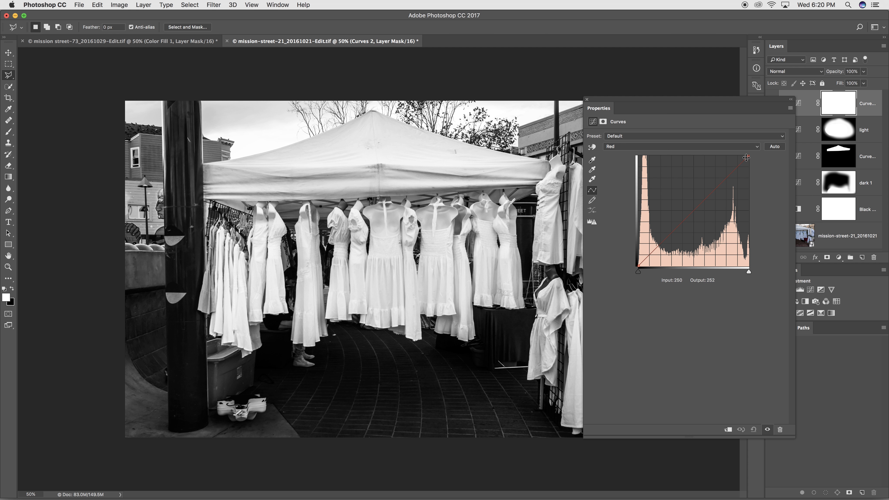
{"action": "left_click_drag", "start_coordinate": [734, 165], "coordinate": [734, 163]}
{"action": "left_click_drag", "start_coordinate": [706, 197], "coordinate": [706, 194]}
- Try warming the tint by adding points to the blue channel's curve and lowering its highlights
{"action": "left_click", "coordinate": [670, 148]}
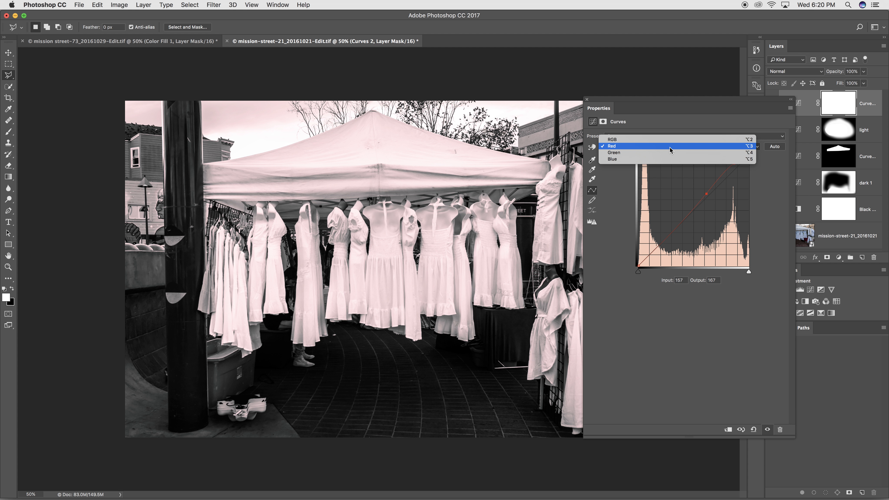
{"action": "left_click", "coordinate": [666, 160]}
{"action": "left_click", "coordinate": [704, 198]}
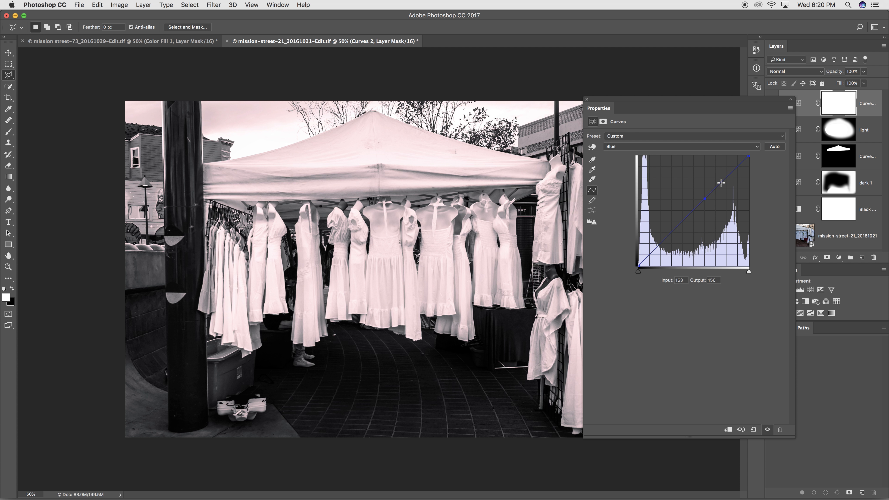
{"action": "left_click", "coordinate": [725, 178]}
{"action": "left_click_drag", "start_coordinate": [725, 177], "coordinate": [728, 181]}
{"action": "left_click", "coordinate": [679, 226]}
{"action": "left_click", "coordinate": [728, 182]}
{"action": "left_click_drag", "start_coordinate": [728, 181], "coordinate": [707, 203]}
{"action": "left_click_drag", "start_coordinate": [731, 176], "coordinate": [733, 176]}
- Reset the new Curves adjustment to its default straight curves
{"action": "left_click", "coordinate": [632, 147]}
{"action": "key", "text": "alt+3"}
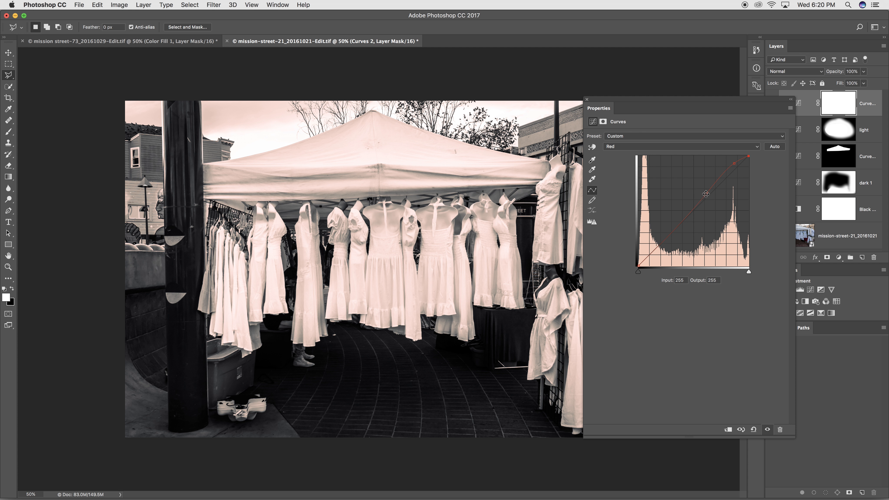
{"action": "left_click", "coordinate": [754, 430]}
- Shape the blue channel's curve by anchoring the midtones, raising the shadows slightly and lowering the highlights to output 192 at input 206
{"action": "left_click", "coordinate": [646, 147]}
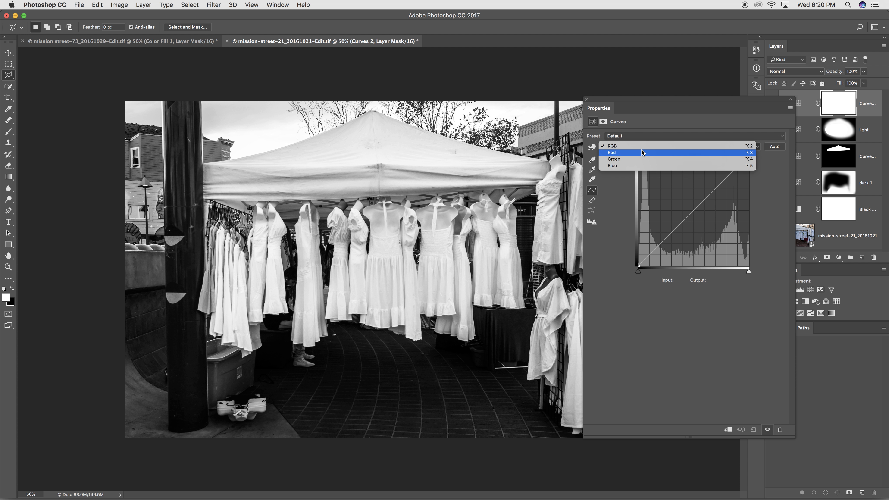
{"action": "key", "text": "alt+5"}
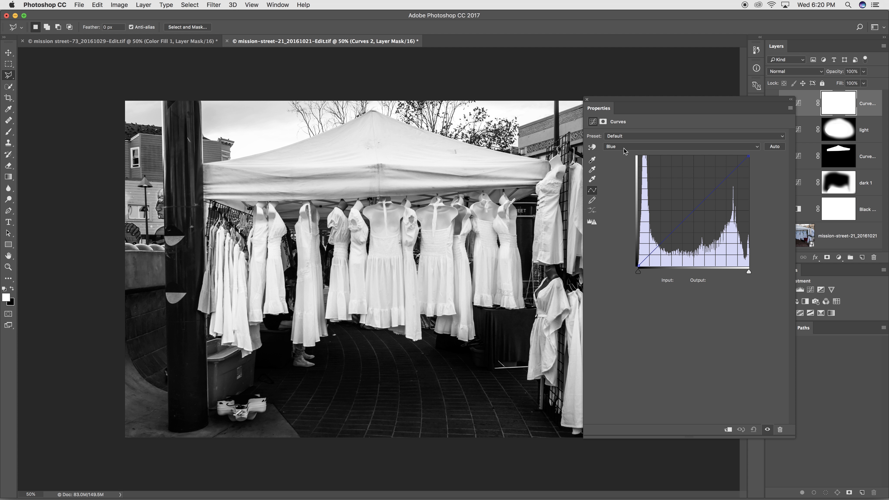
{"action": "left_click_drag", "start_coordinate": [695, 210], "coordinate": [776, 256]}
{"action": "left_click", "coordinate": [693, 209]}
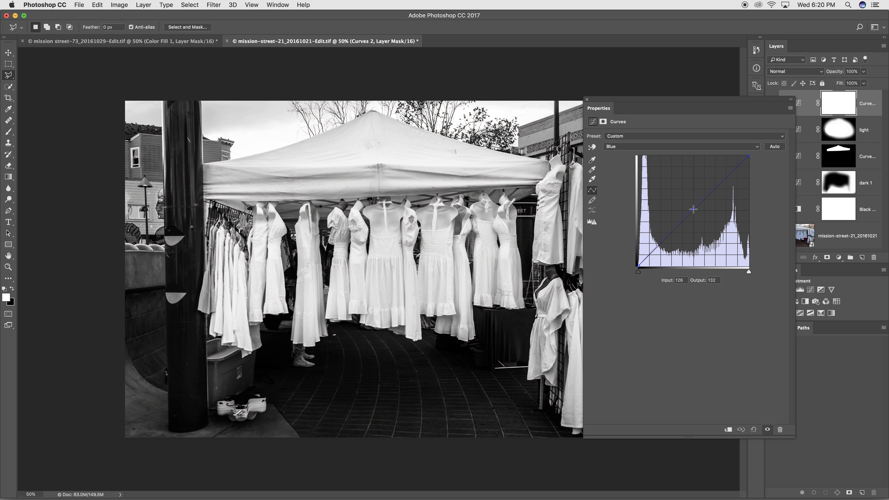
{"action": "left_click", "coordinate": [664, 235]}
{"action": "left_click_drag", "start_coordinate": [664, 235], "coordinate": [664, 233]}
{"action": "left_click_drag", "start_coordinate": [722, 181], "coordinate": [727, 183]}
- Refine the blue curve with a highlight point at input 204, output 199, and shadow points including input 93, output 92
{"action": "left_click", "coordinate": [767, 429]}
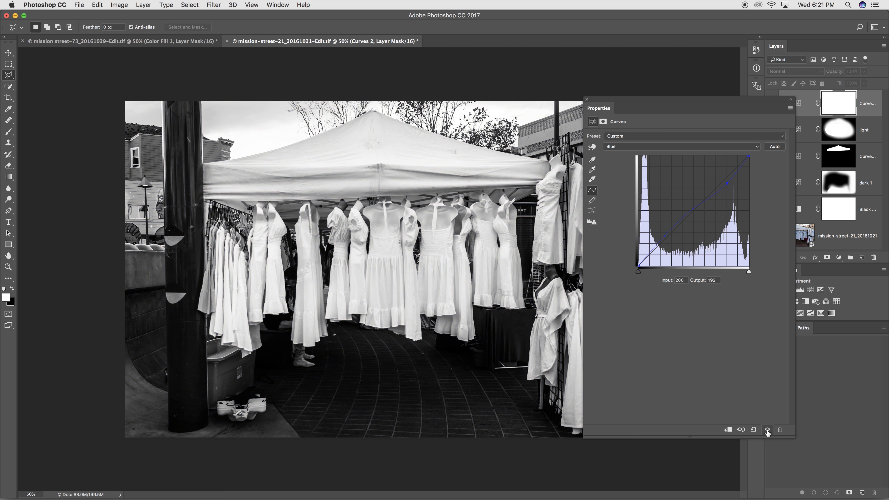
{"action": "left_click", "coordinate": [767, 429]}
{"action": "left_click_drag", "start_coordinate": [727, 183], "coordinate": [726, 180]}
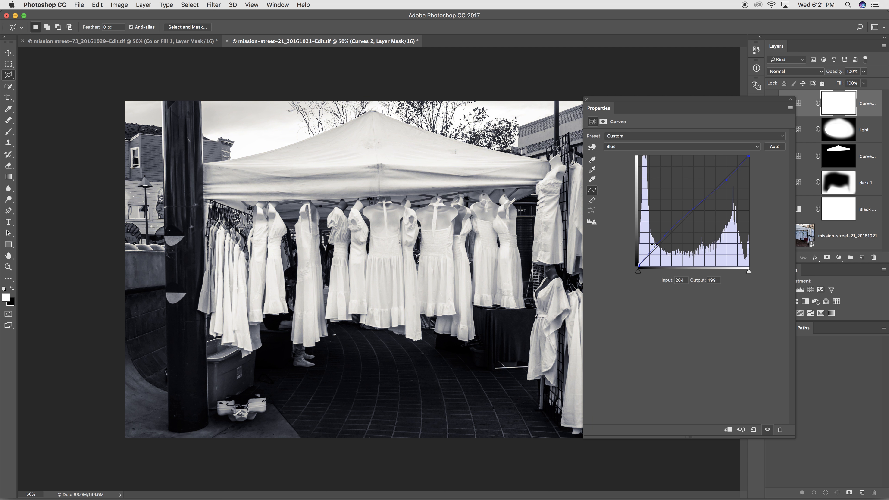
{"action": "left_click", "coordinate": [646, 254]}
{"action": "left_click_drag", "start_coordinate": [692, 209], "coordinate": [656, 248]}
{"action": "left_click", "coordinate": [679, 227]}
{"action": "left_click", "coordinate": [767, 429]}
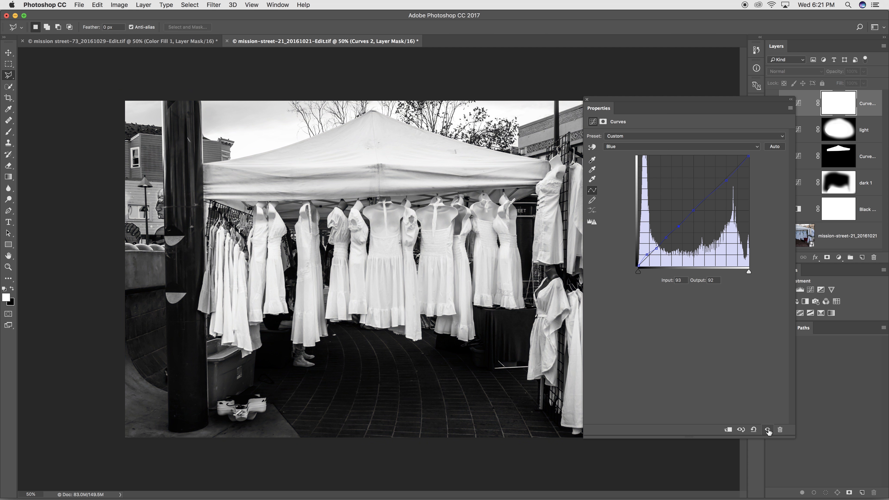
{"action": "left_click", "coordinate": [768, 430]}
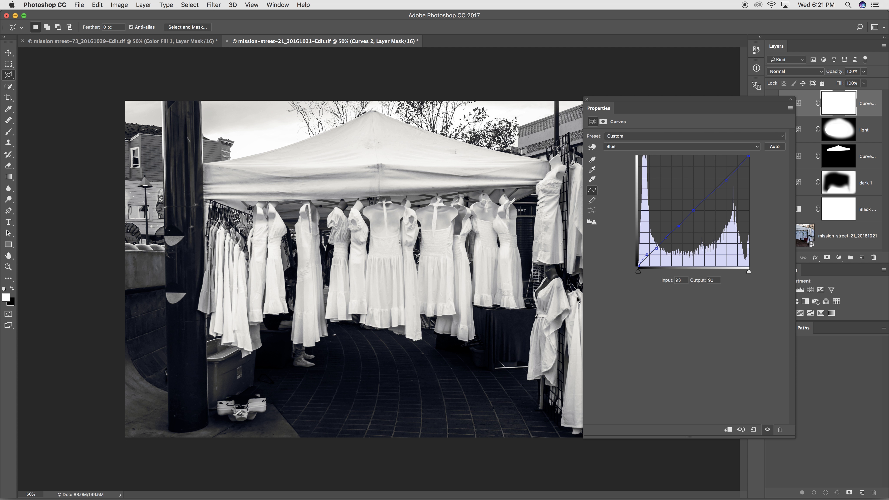
- Move the blue curve's highlight point to input 216, output 202, and compare the photo with and without the tint
{"action": "left_click", "coordinate": [592, 146]}
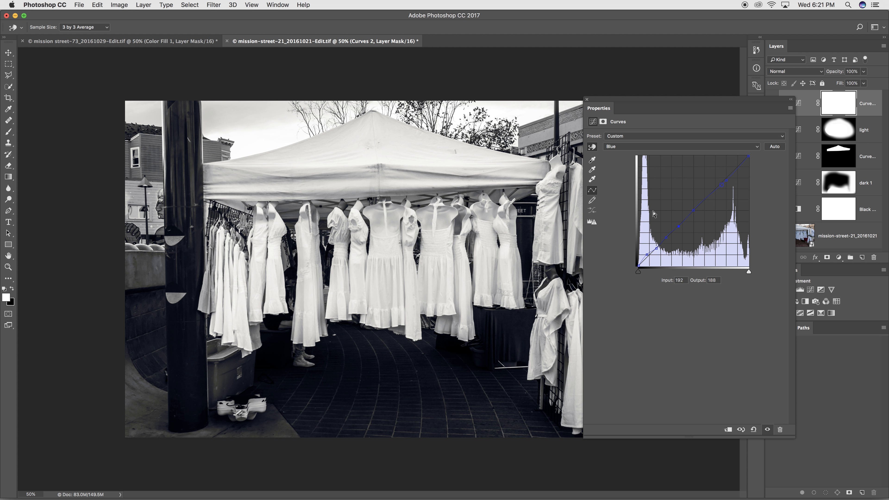
{"action": "left_click_drag", "start_coordinate": [727, 180], "coordinate": [732, 178]}
{"action": "left_click", "coordinate": [768, 434]}
{"action": "left_click", "coordinate": [768, 434]}
{"action": "left_click", "coordinate": [768, 434]}
- Switch to QuickTime Player, quit it, and enter a name starting with "cu" for saving the screen recording
{"action": "mouse_move", "coordinate": [568, 499]}
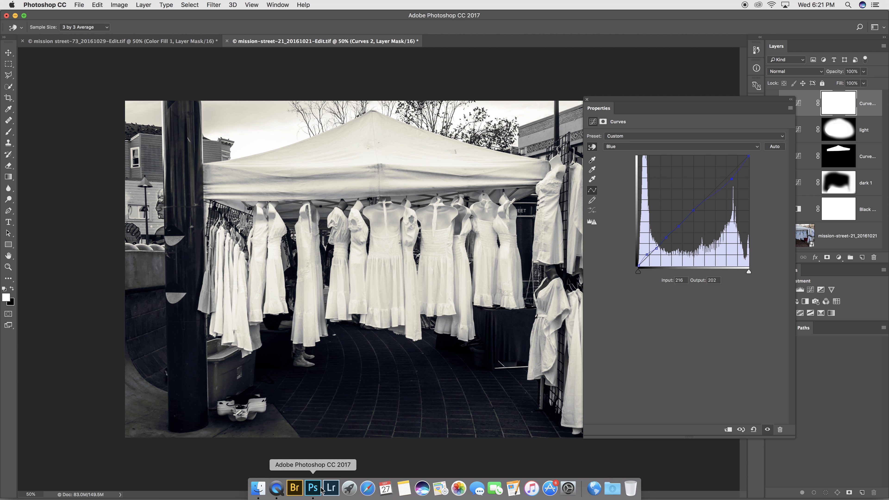
{"action": "left_click", "coordinate": [276, 488]}
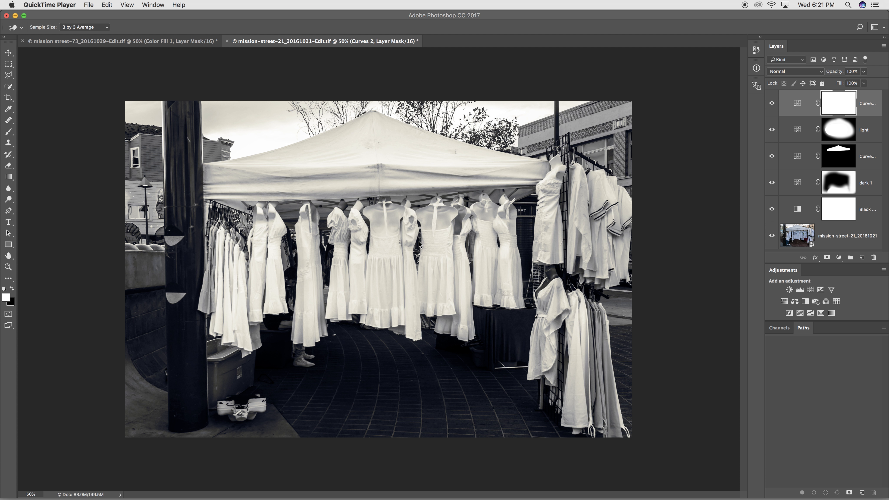
{"action": "key", "text": "super+q"}
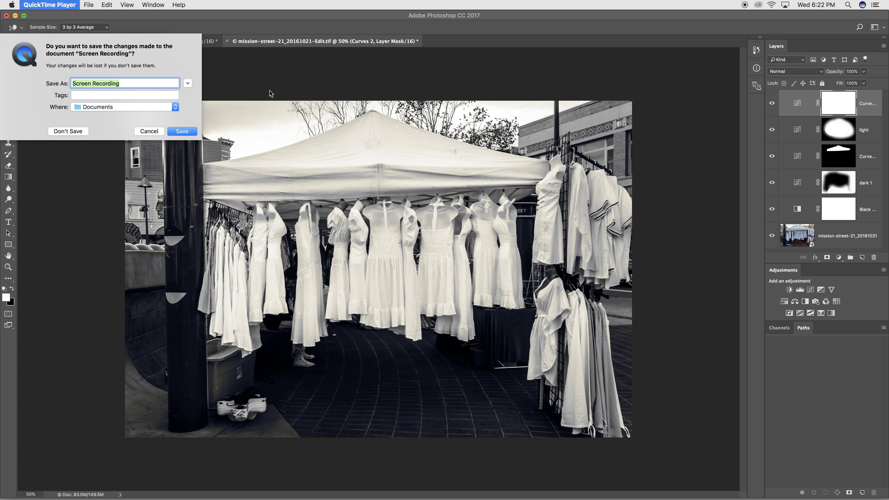
{"action": "type", "text": "cu"}
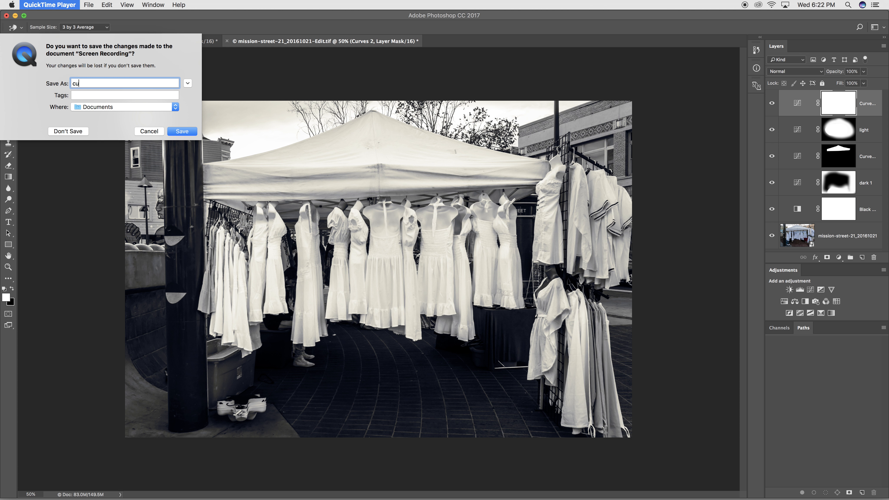